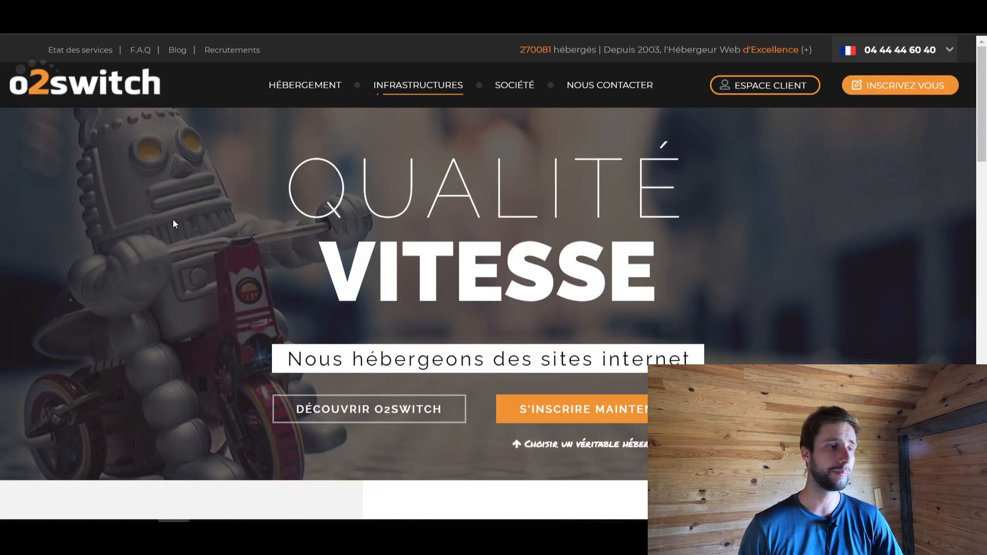
Open the registration form for the single o2switch hosting offer
{"action": "scroll", "coordinate": [211, 175], "scroll_direction": "down", "scroll_amount": 3}
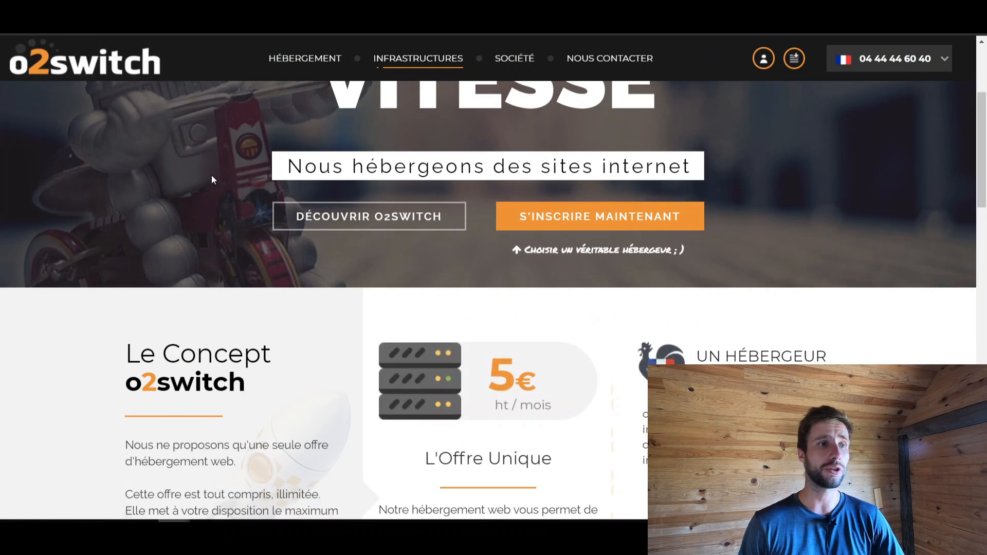
{"action": "scroll", "coordinate": [212, 174], "scroll_direction": "down", "scroll_amount": 8}
{"action": "scroll", "coordinate": [357, 466], "scroll_direction": "up", "scroll_amount": 7}
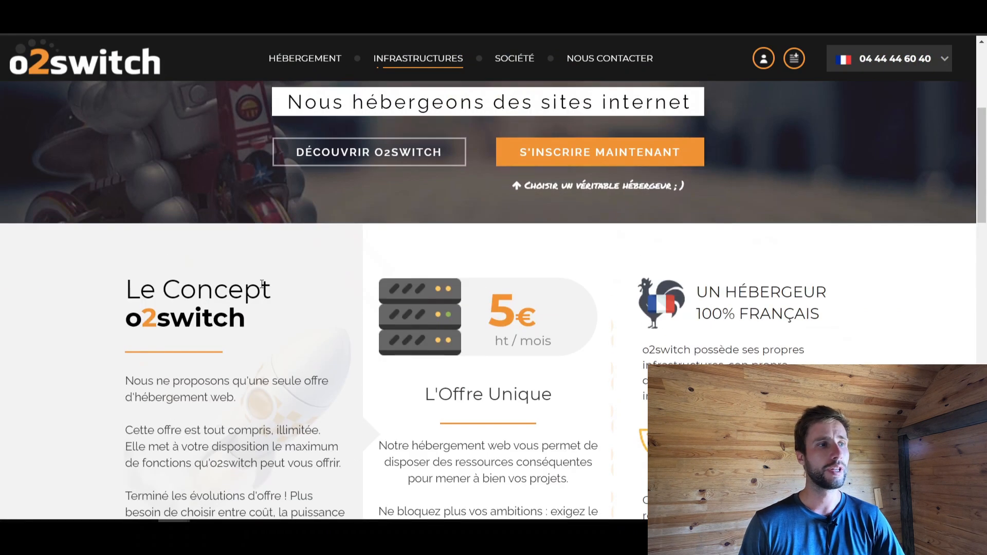
{"action": "scroll", "coordinate": [356, 466], "scroll_direction": "down", "scroll_amount": 4}
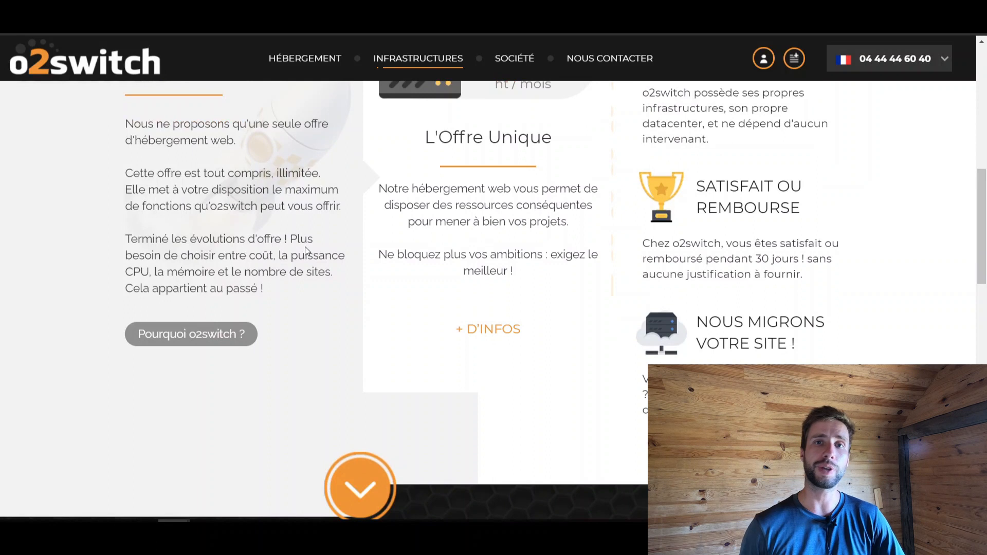
{"action": "scroll", "coordinate": [305, 250], "scroll_direction": "up", "scroll_amount": 3}
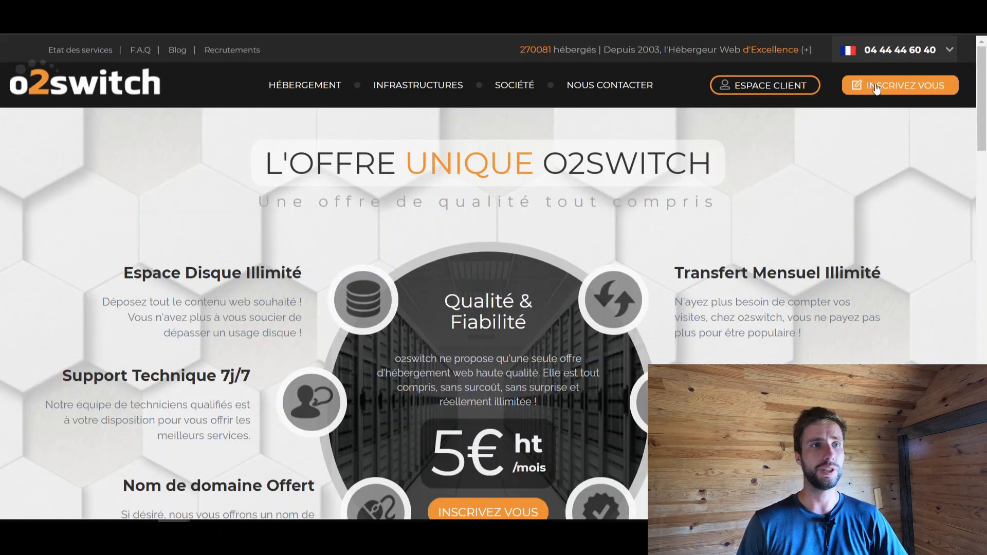
{"action": "left_click", "coordinate": [877, 87]}
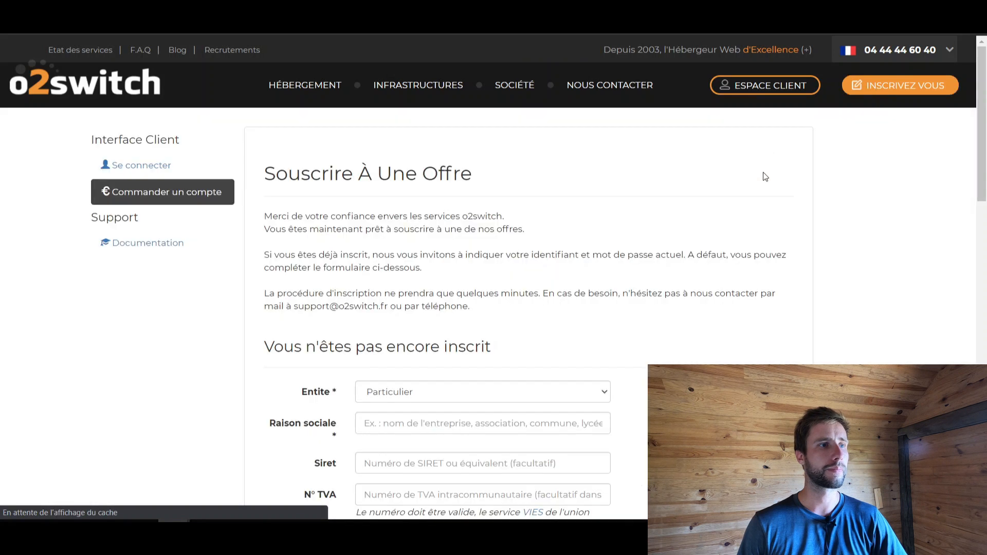
{"action": "scroll", "coordinate": [674, 209], "scroll_direction": "down", "scroll_amount": 3}
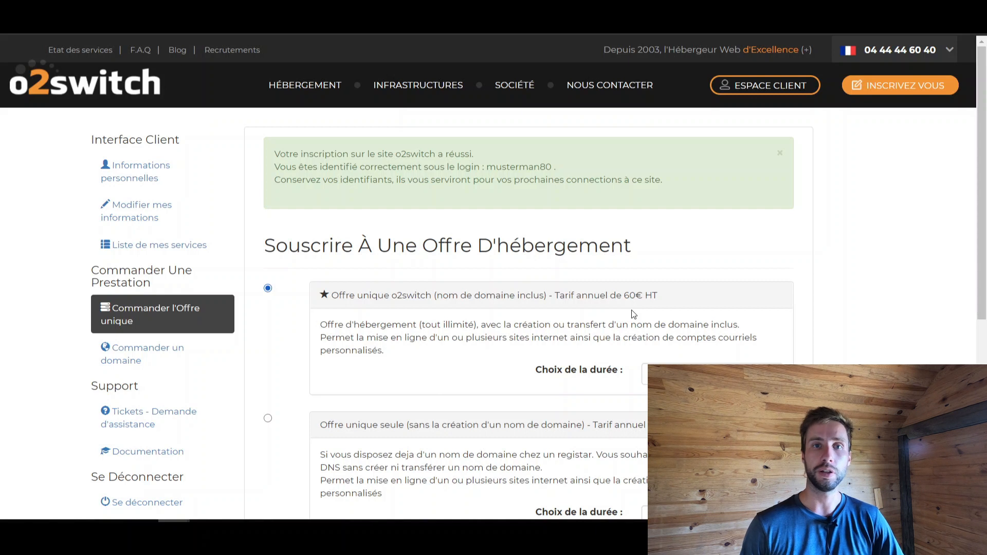
Choose the single hosting offer with domain name included for 3 years at 180€ HT and continue the order
{"action": "scroll", "coordinate": [635, 315], "scroll_direction": "down", "scroll_amount": 1}
{"action": "scroll", "coordinate": [638, 316], "scroll_direction": "up", "scroll_amount": 1}
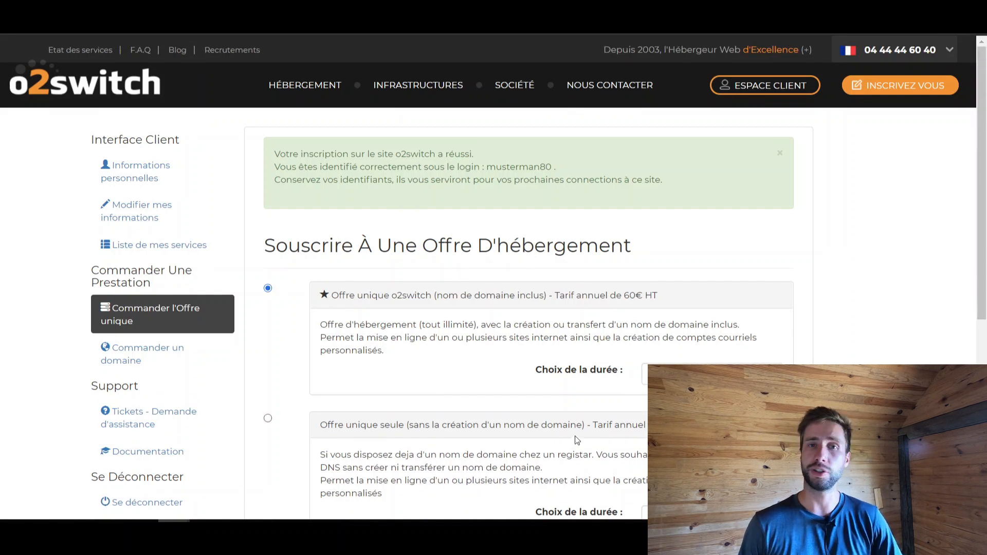
{"action": "left_click", "coordinate": [712, 375]}
{"action": "left_click", "coordinate": [702, 378]}
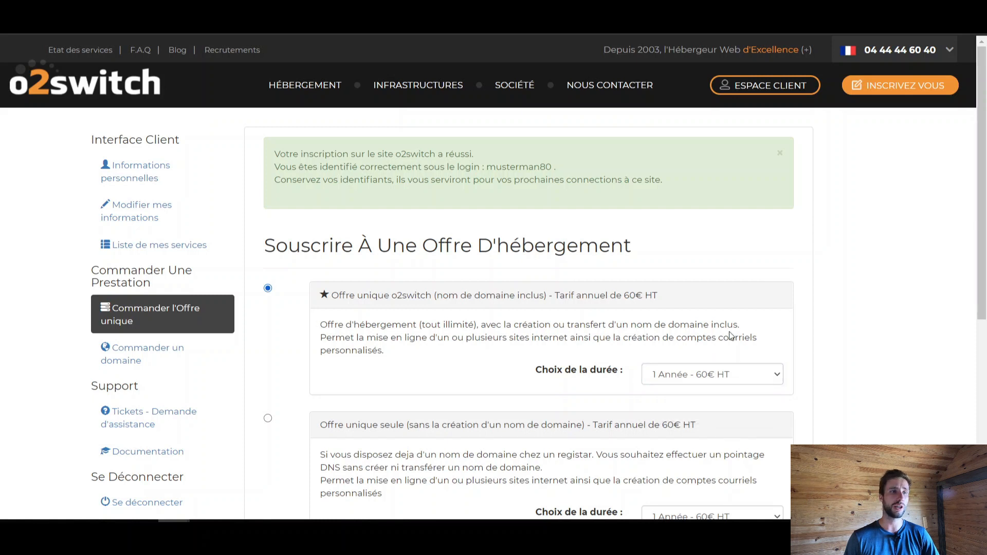
{"action": "left_click", "coordinate": [702, 376]}
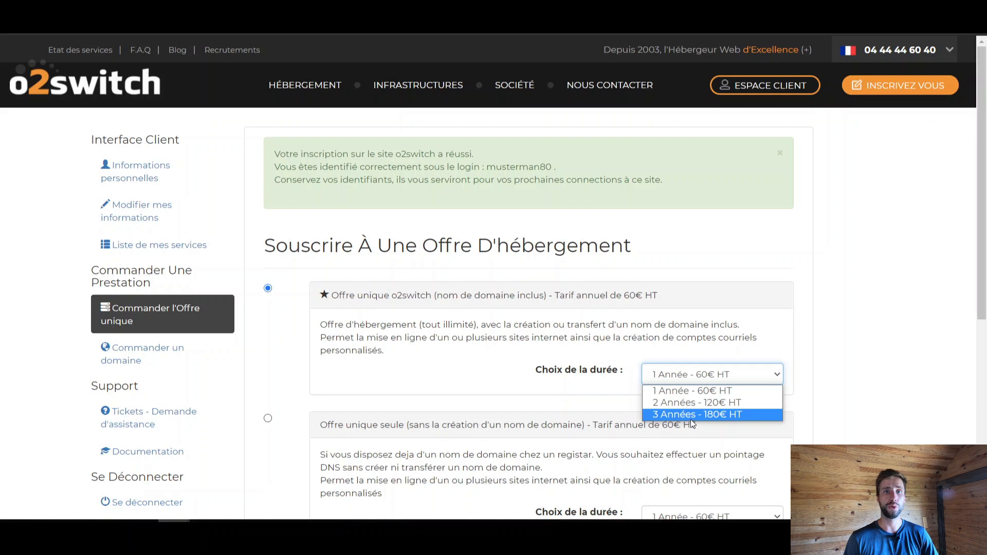
{"action": "left_click", "coordinate": [697, 415]}
{"action": "scroll", "coordinate": [690, 419], "scroll_direction": "down", "scroll_amount": 5}
{"action": "left_click", "coordinate": [746, 267]}
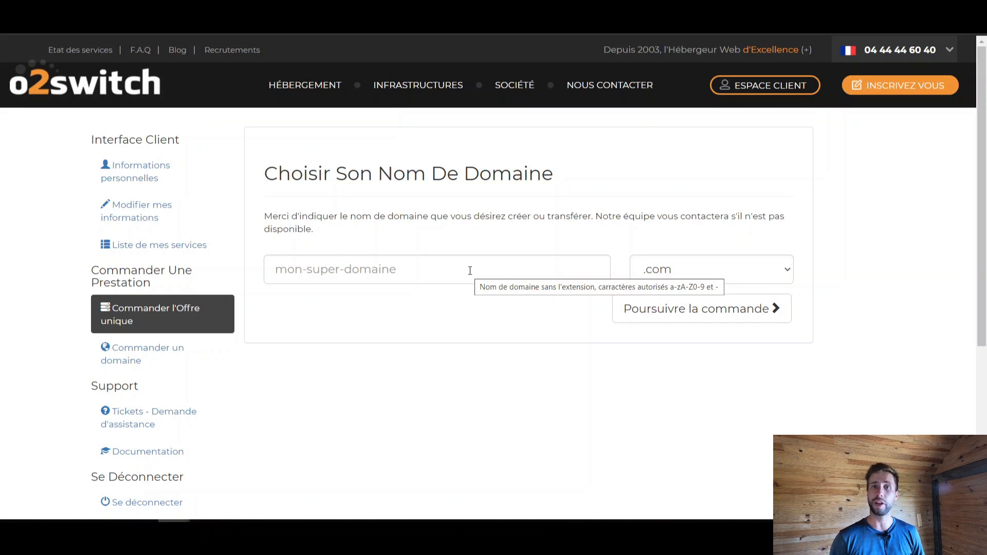
Enter azfafzfgzeg as the domain name with the .com extension and continue the order
{"action": "left_click", "coordinate": [470, 270]}
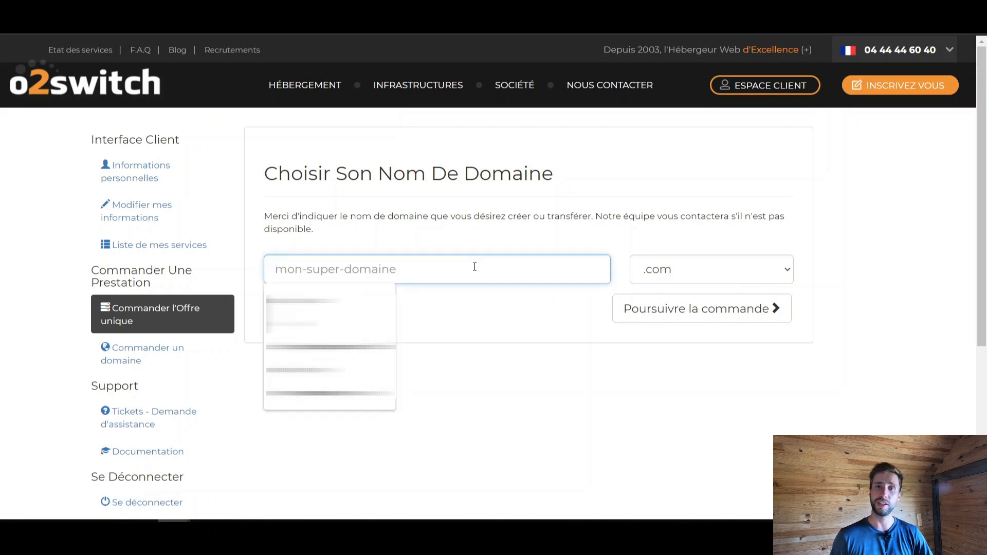
{"action": "type", "text": "azfafzfgzeg"}
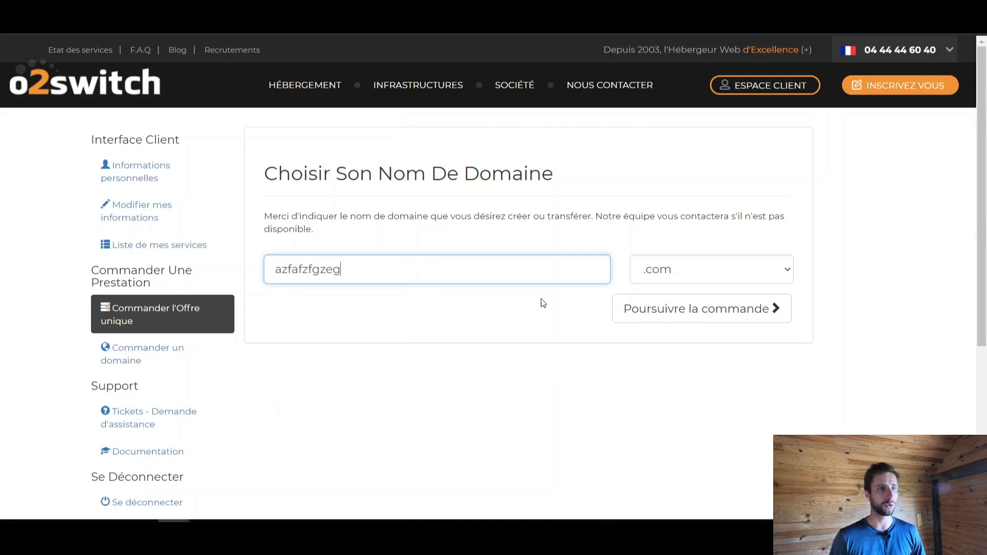
{"action": "left_click", "coordinate": [777, 274]}
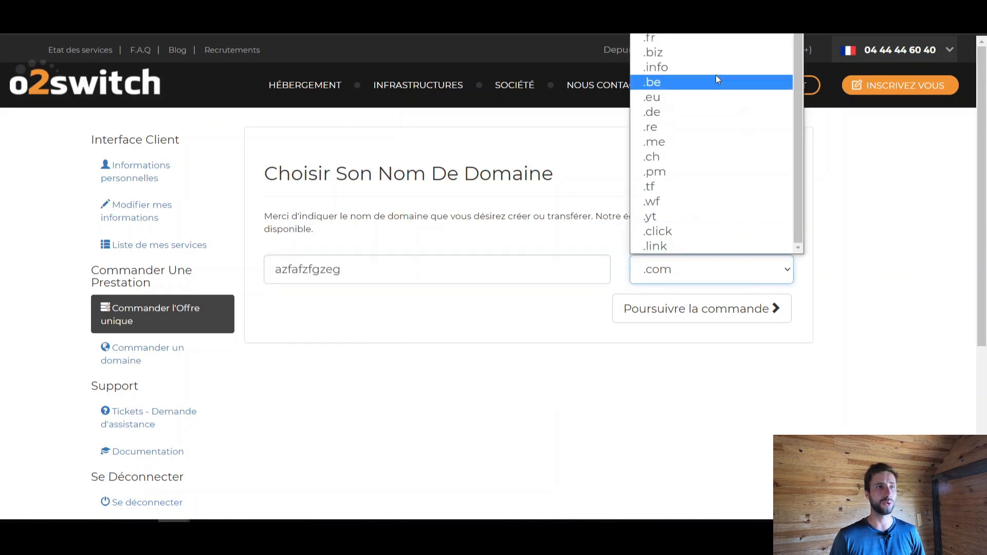
{"action": "left_click", "coordinate": [836, 260]}
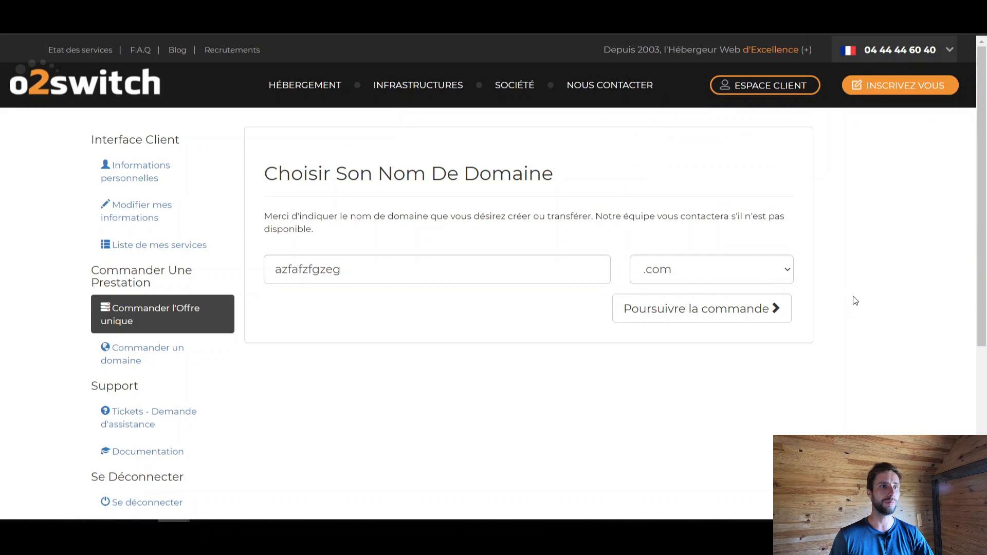
{"action": "left_click", "coordinate": [742, 311]}
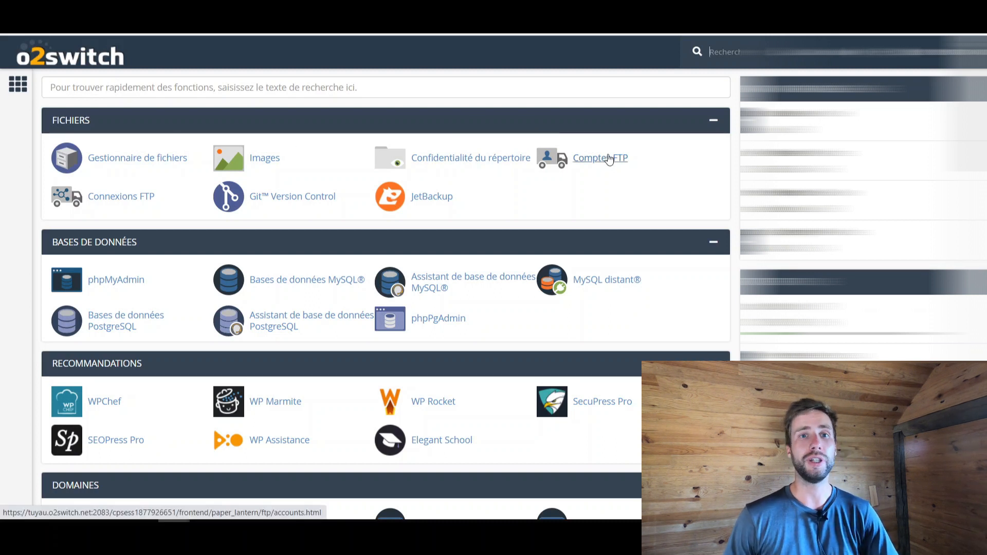
Open the Let's Encrypt SSL tool and examine the domains for which a certificate can be generated
{"action": "scroll", "coordinate": [491, 247], "scroll_direction": "down", "scroll_amount": 20}
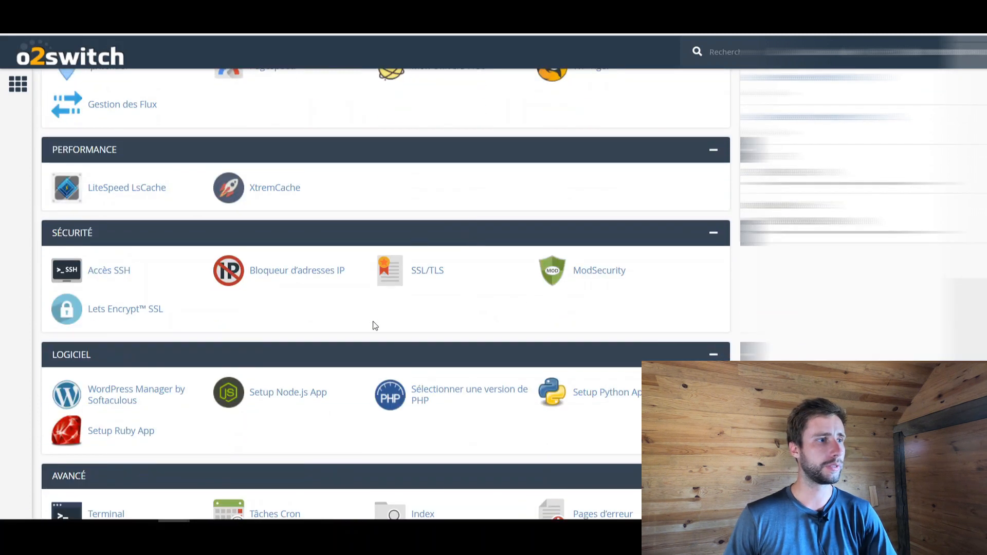
{"action": "left_click", "coordinate": [114, 315]}
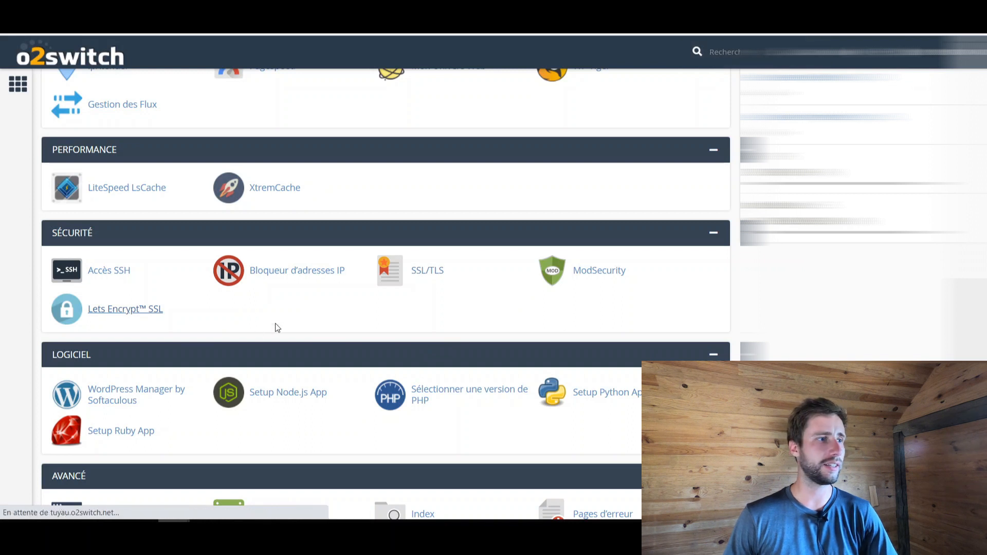
{"action": "scroll", "coordinate": [493, 298], "scroll_direction": "down", "scroll_amount": 7}
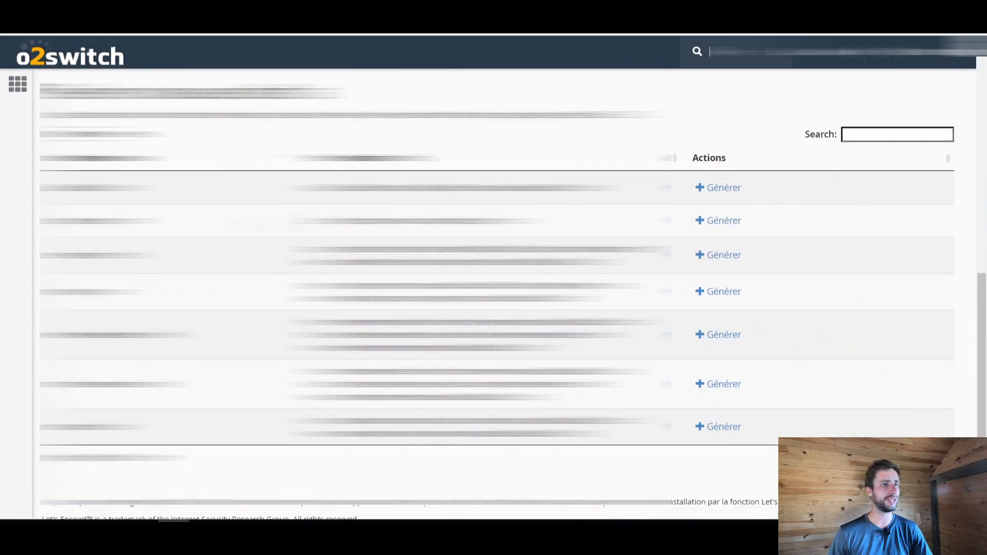
{"action": "scroll", "coordinate": [493, 298], "scroll_direction": "down", "scroll_amount": 1}
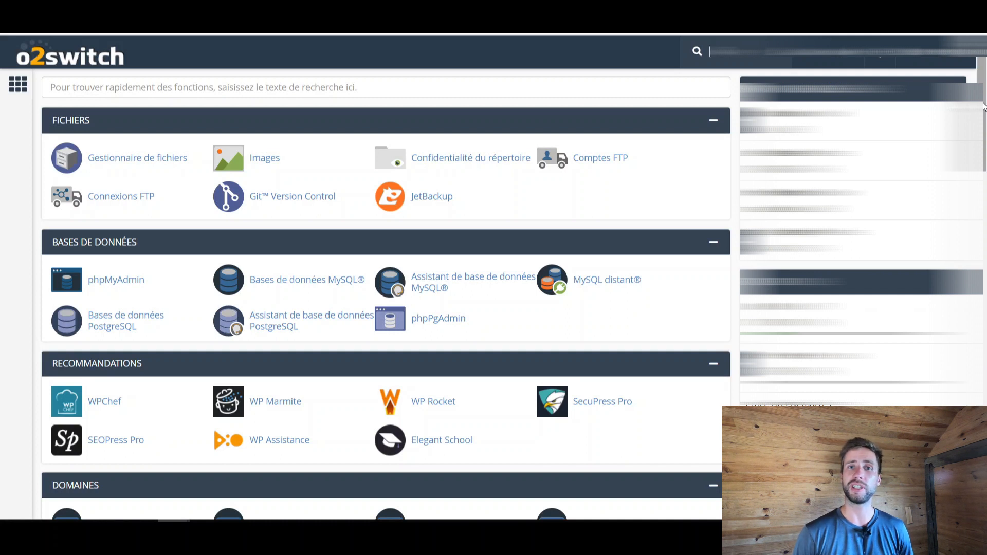
{"action": "left_click_drag", "start_coordinate": [984, 107], "coordinate": [983, 472]}
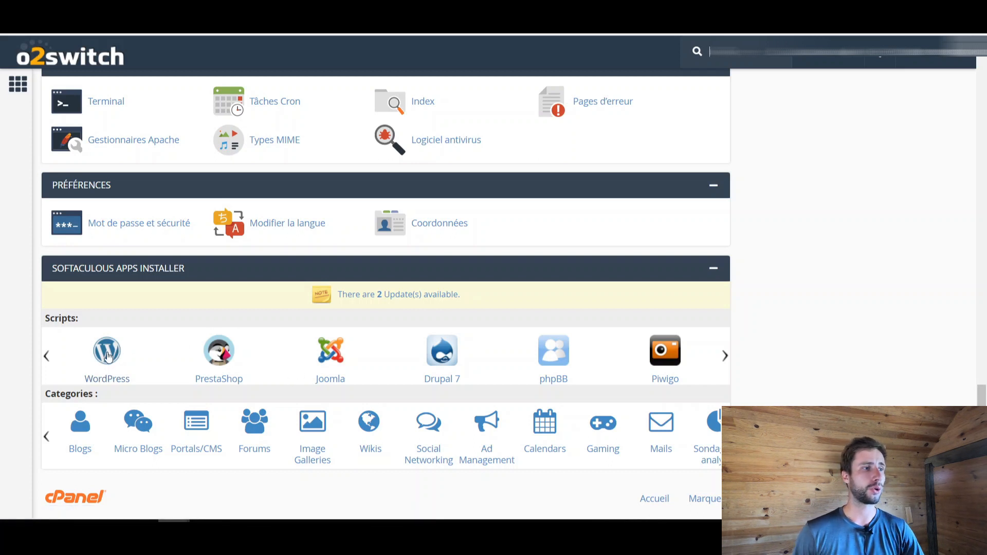
{"action": "left_click", "coordinate": [108, 358]}
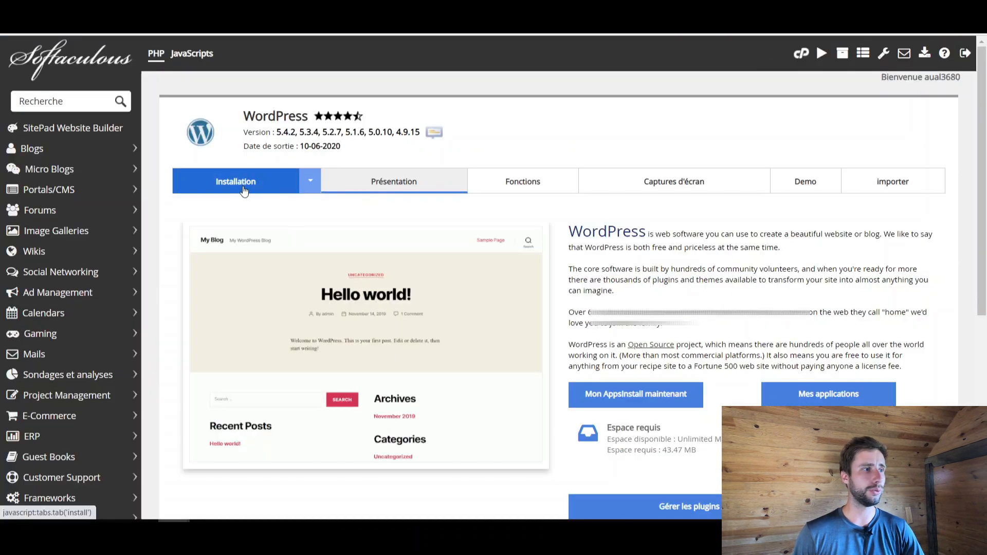
{"action": "left_click", "coordinate": [244, 190]}
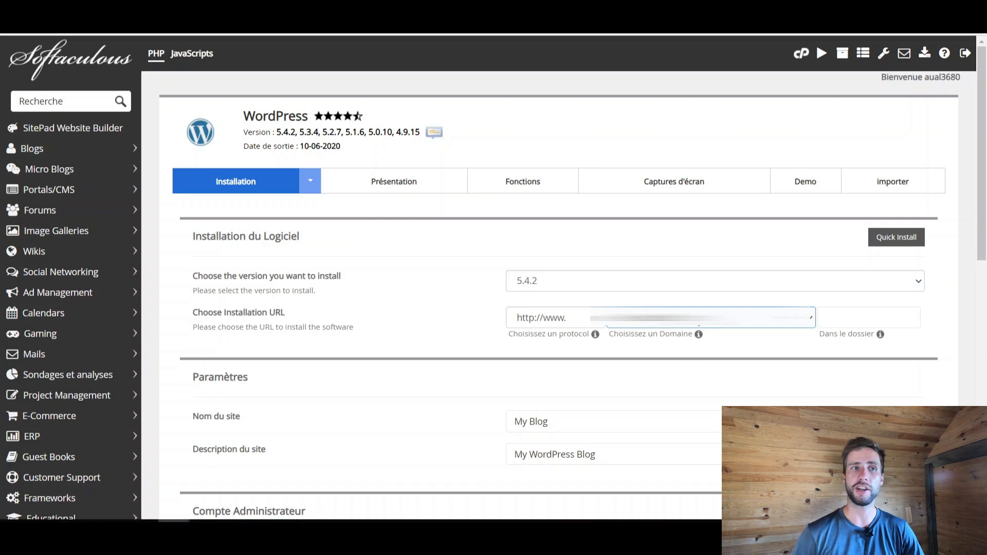
{"action": "left_click", "coordinate": [540, 318]}
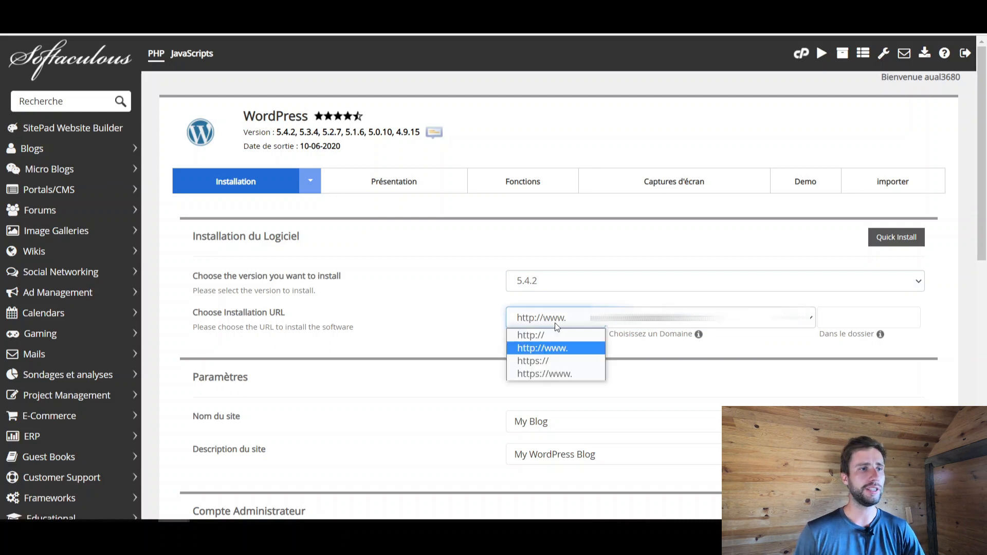
{"action": "left_click", "coordinate": [539, 361]}
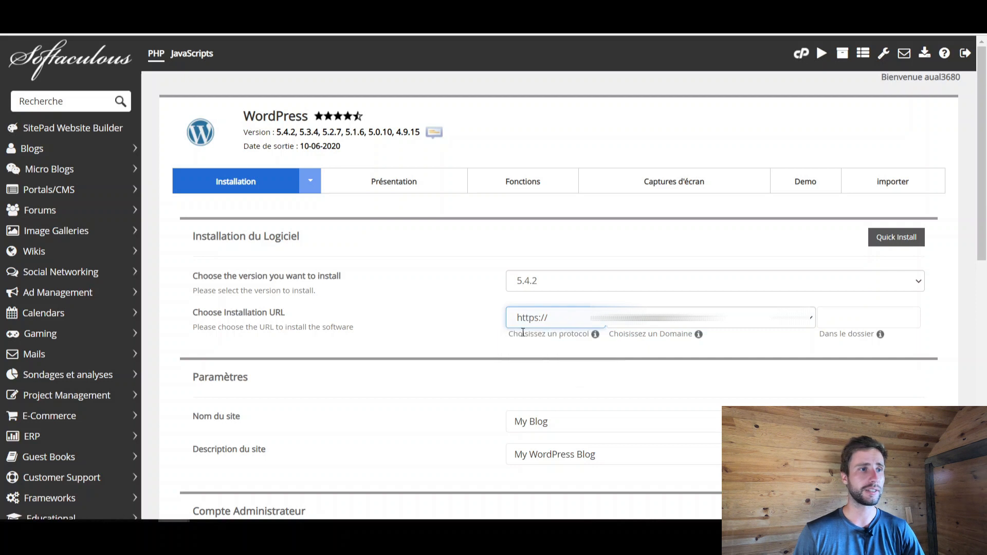
Examine the site name, site description and administrator username in the WordPress installation form
{"action": "scroll", "coordinate": [489, 94], "scroll_direction": "down", "scroll_amount": 5}
{"action": "triple_click", "coordinate": [606, 135]}
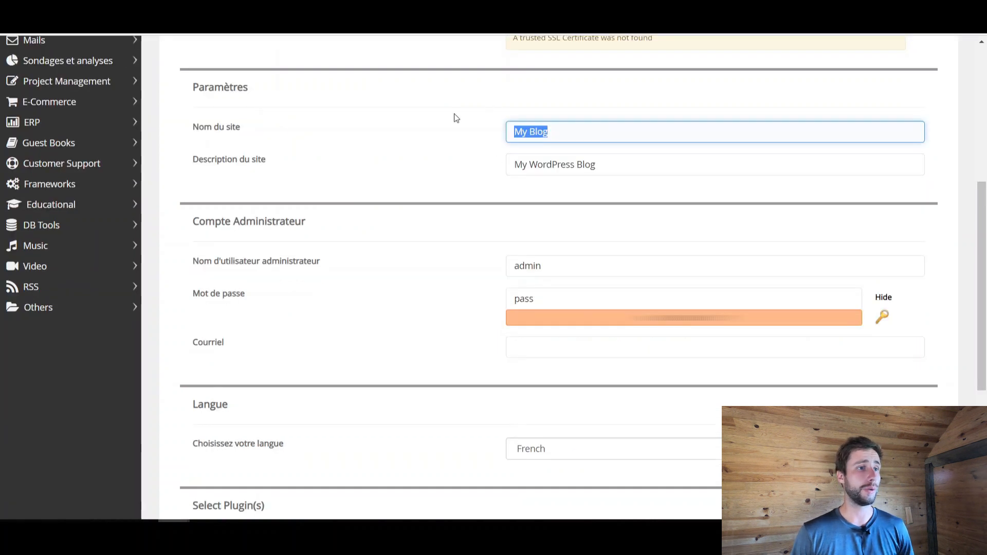
{"action": "triple_click", "coordinate": [609, 165]}
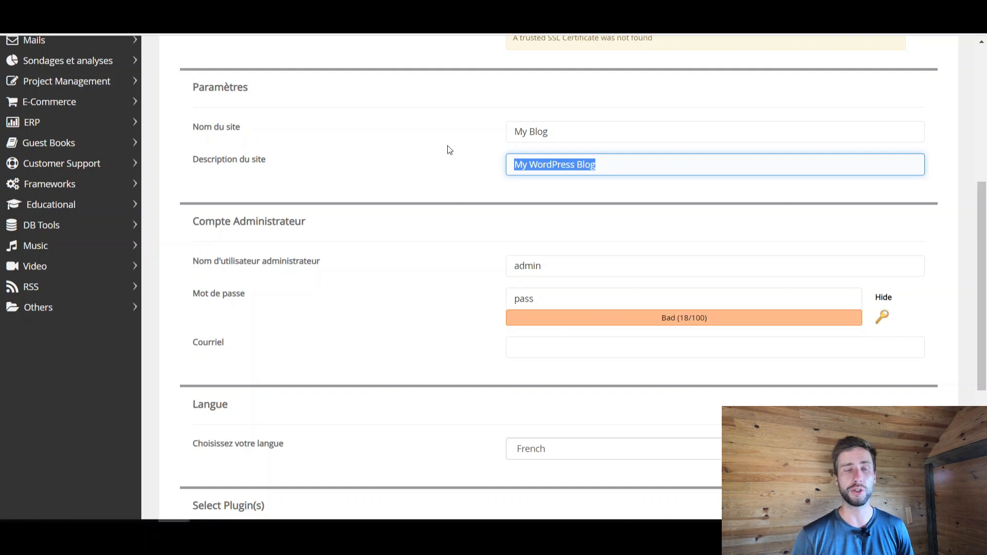
{"action": "key", "text": "Tab"}
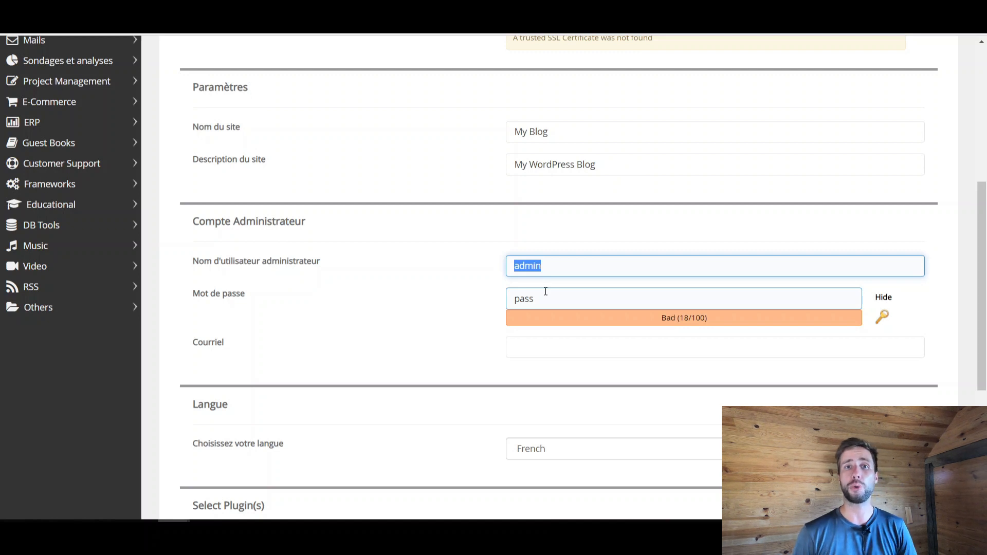
{"action": "left_click", "coordinate": [525, 272]}
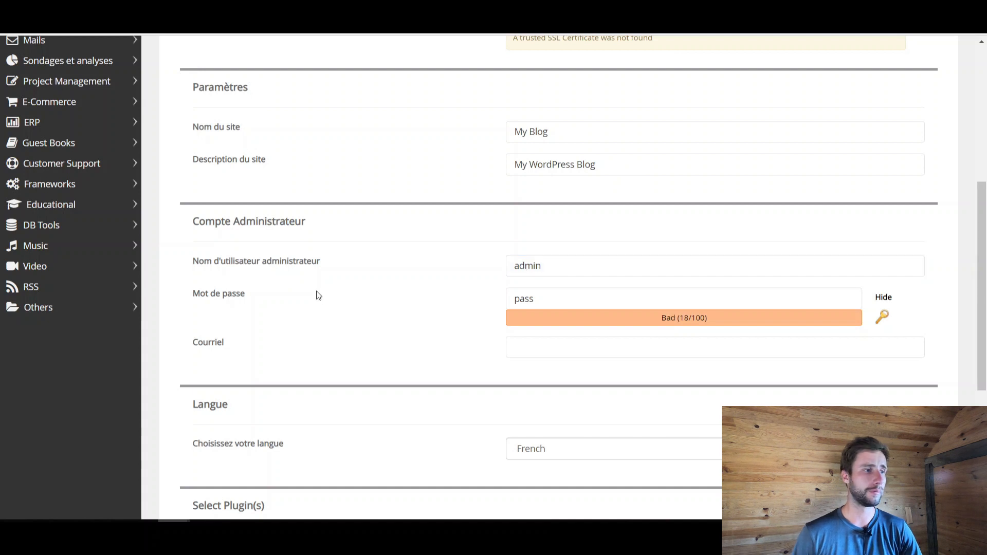
Select the Classic Editor plugin for the WordPress installation
{"action": "scroll", "coordinate": [411, 285], "scroll_direction": "down", "scroll_amount": 3}
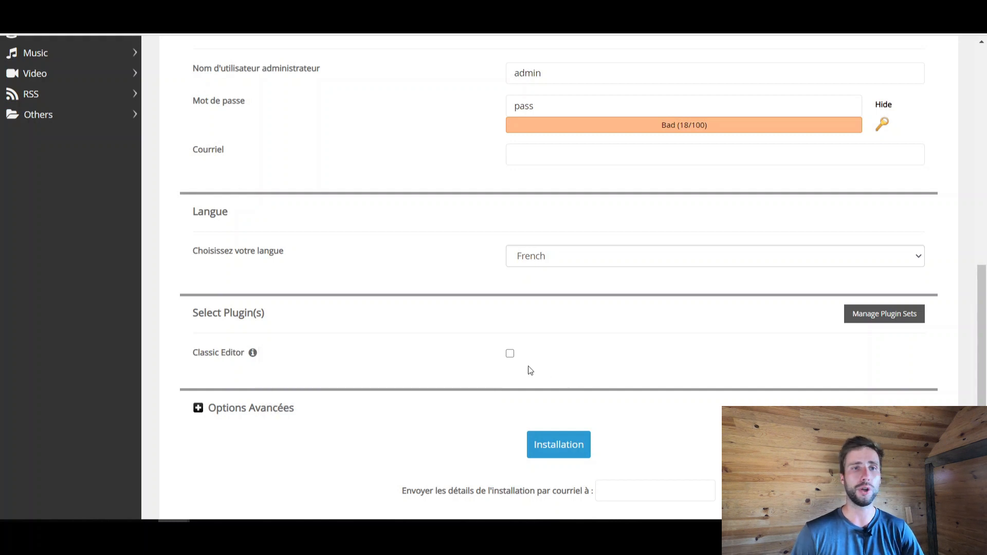
{"action": "left_click", "coordinate": [510, 353]}
{"action": "scroll", "coordinate": [353, 393], "scroll_direction": "down", "scroll_amount": 2}
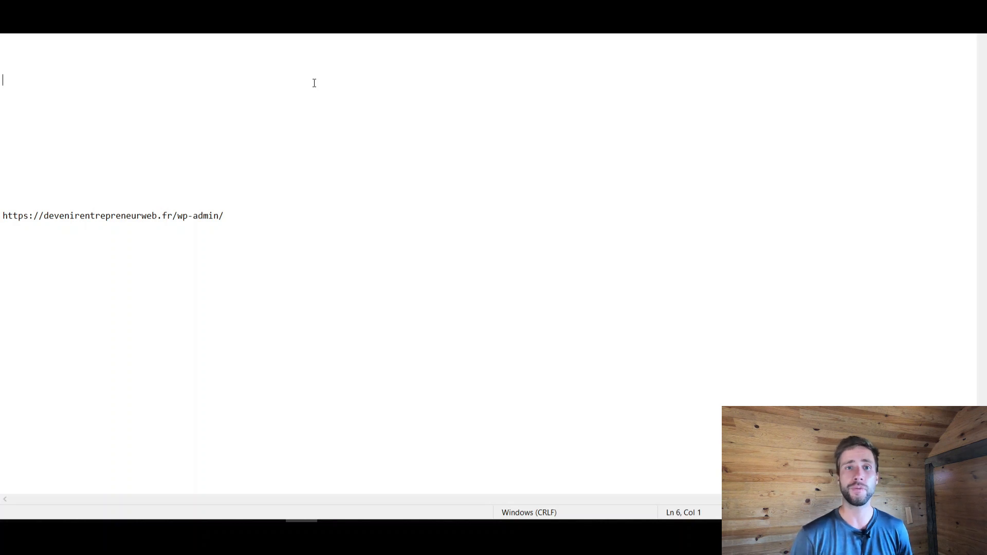
Examine the wp-admin part of the WordPress login address in the text file
{"action": "left_click", "coordinate": [176, 216]}
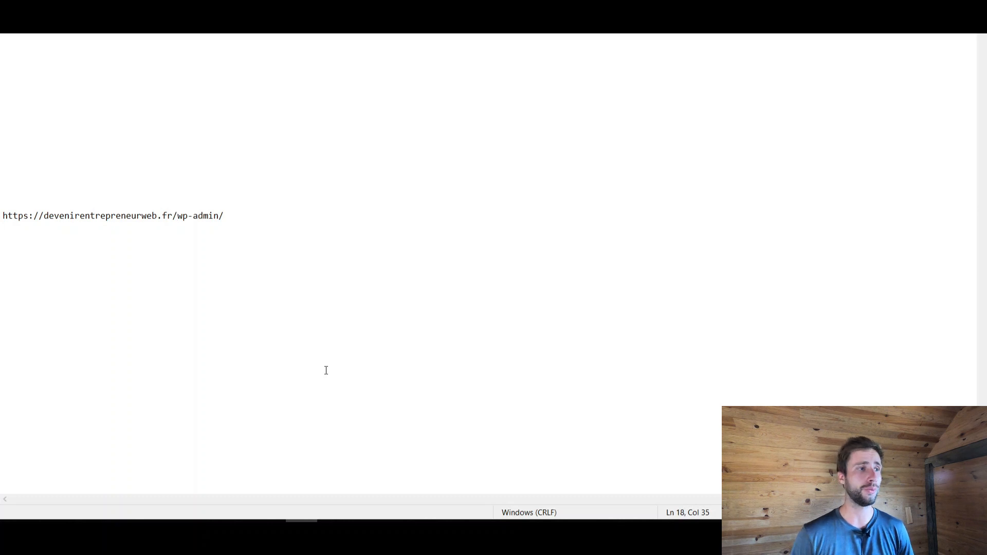
{"action": "left_click_drag", "start_coordinate": [2, 216], "coordinate": [193, 218]}
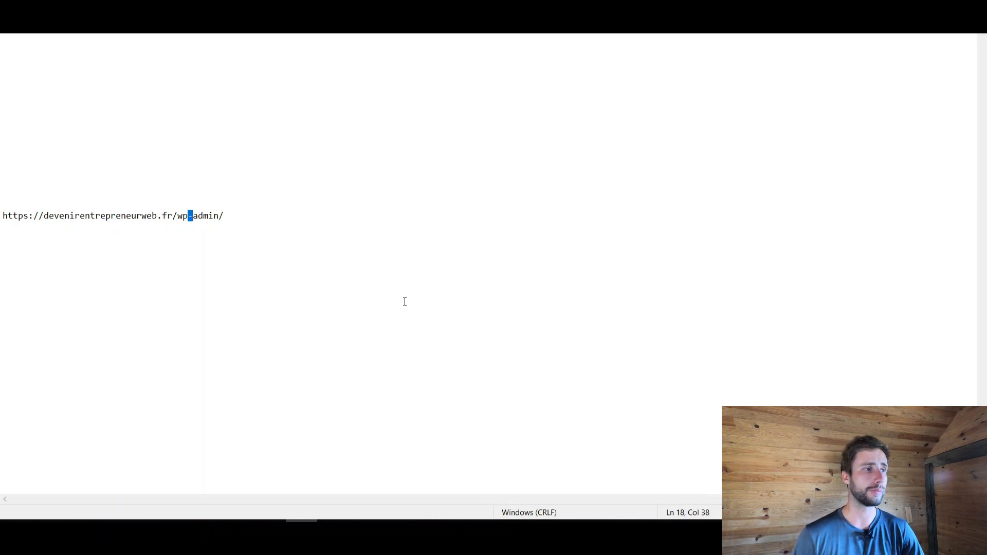
{"action": "key", "text": "End"}
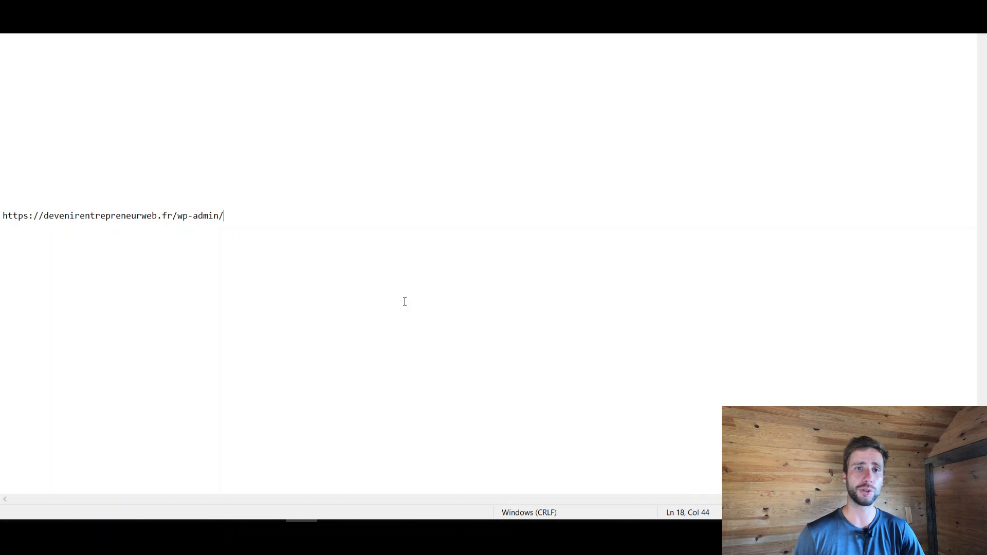